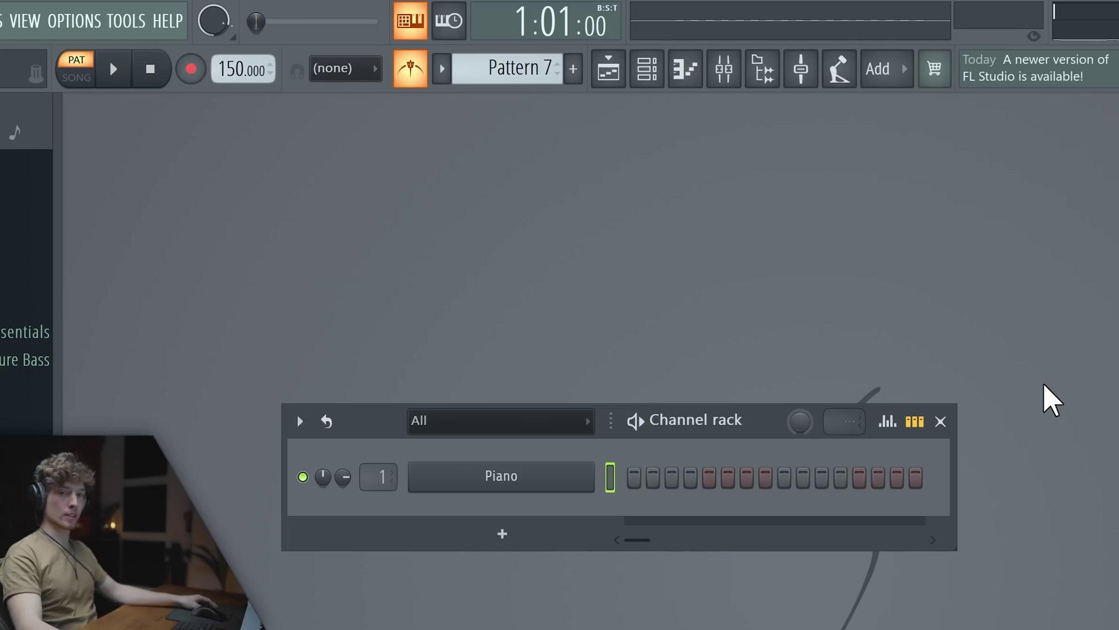
Insert a VFX Key Mapper after the new Patcher's Surface and open its mapping grid
{"action": "left_click", "coordinate": [502, 533]}
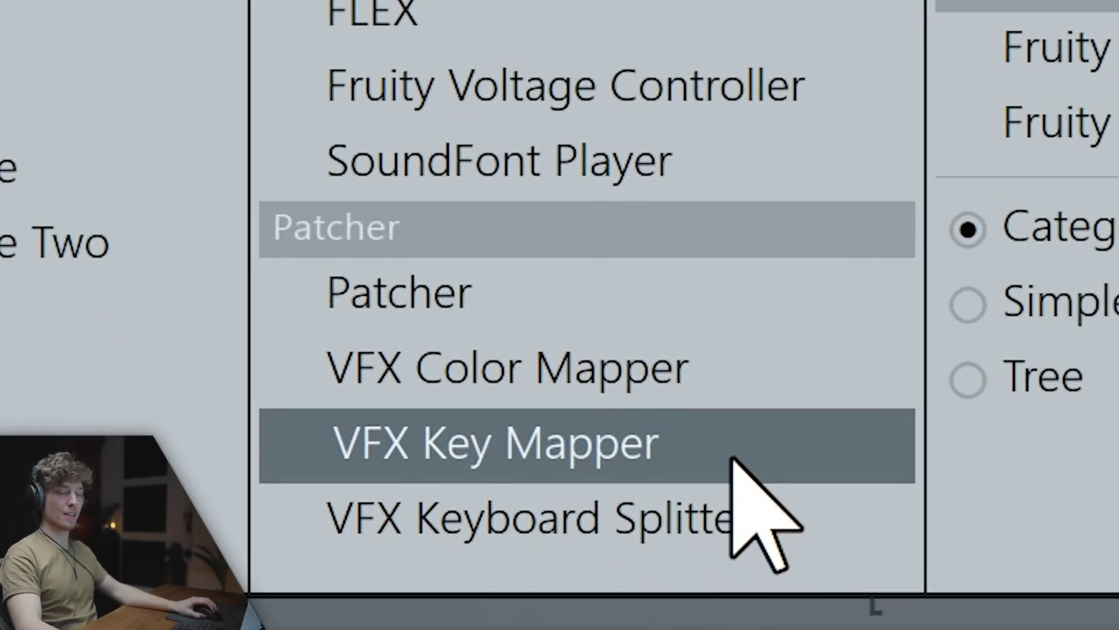
{"action": "left_click", "coordinate": [730, 454]}
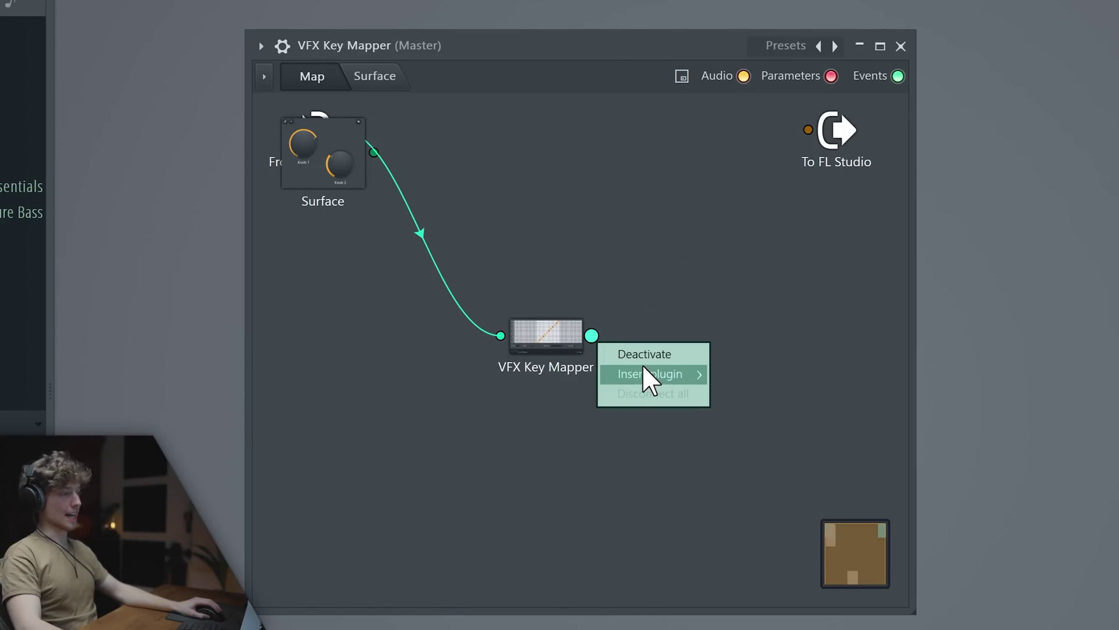
{"action": "mouse_move", "coordinate": [656, 375]}
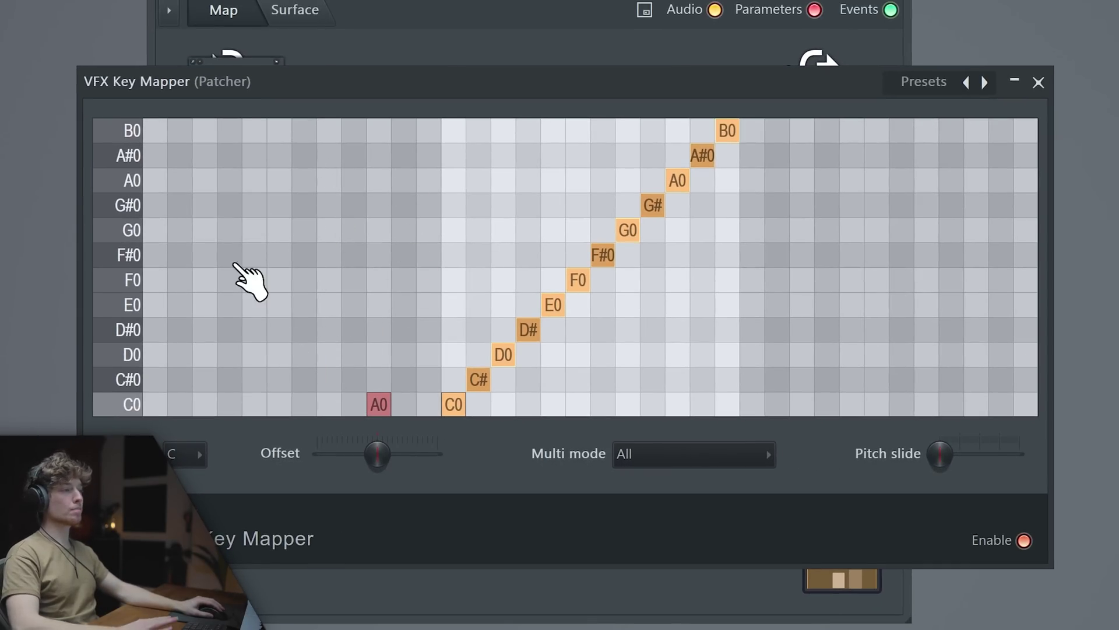
Browse the Key Mapper's Presets > Chords menu
{"action": "left_click", "coordinate": [924, 81]}
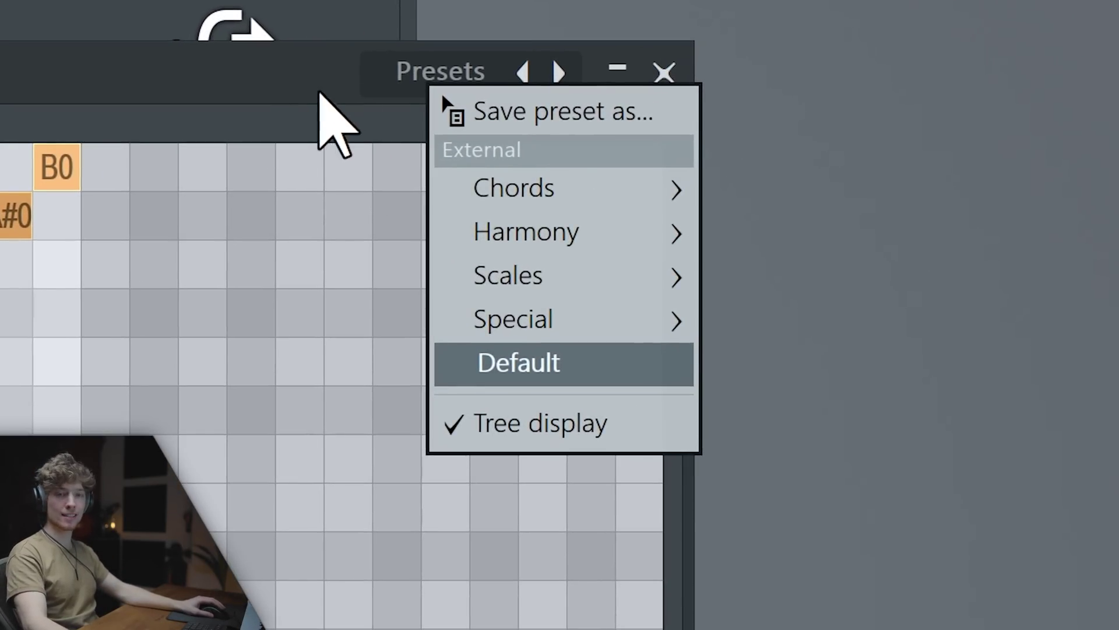
{"action": "mouse_move", "coordinate": [580, 194]}
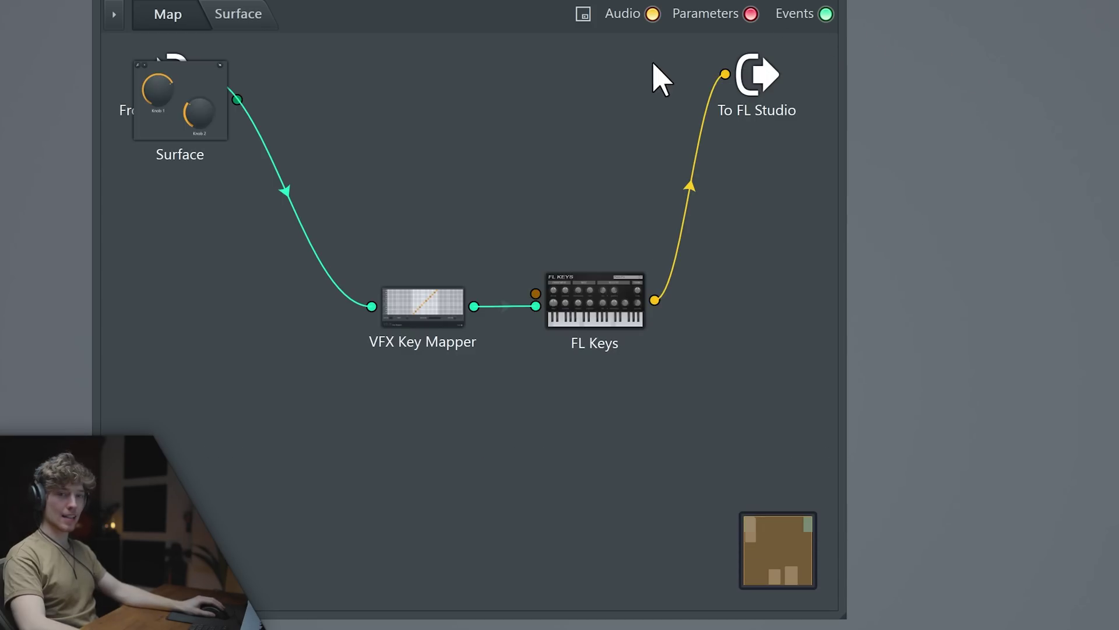
Insert another VFX Key Mapper before FL Keys and apply the Japanese insen scale preset
{"action": "right_click", "coordinate": [477, 311]}
{"action": "mouse_move", "coordinate": [535, 344]}
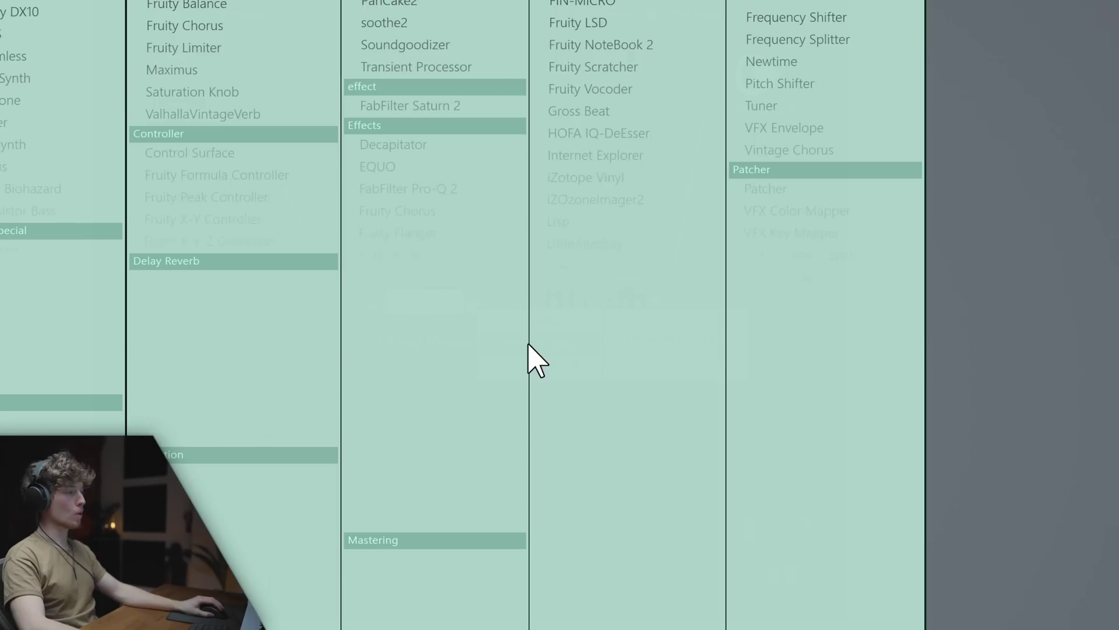
{"action": "left_click", "coordinate": [838, 253]}
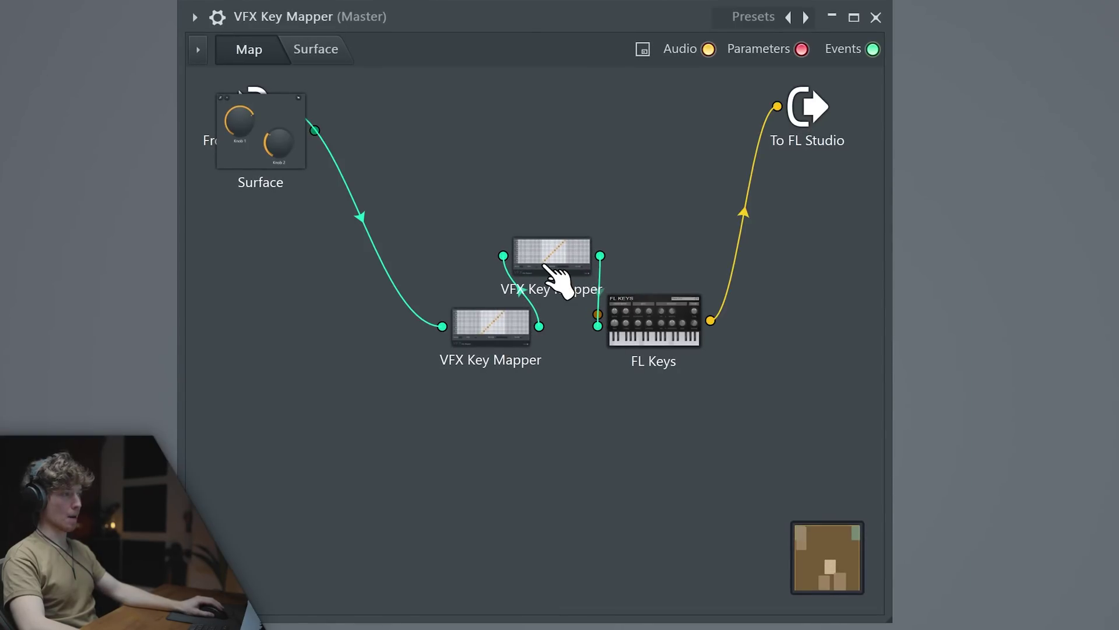
{"action": "left_click", "coordinate": [554, 274]}
{"action": "left_click", "coordinate": [894, 116]}
{"action": "mouse_move", "coordinate": [938, 190]}
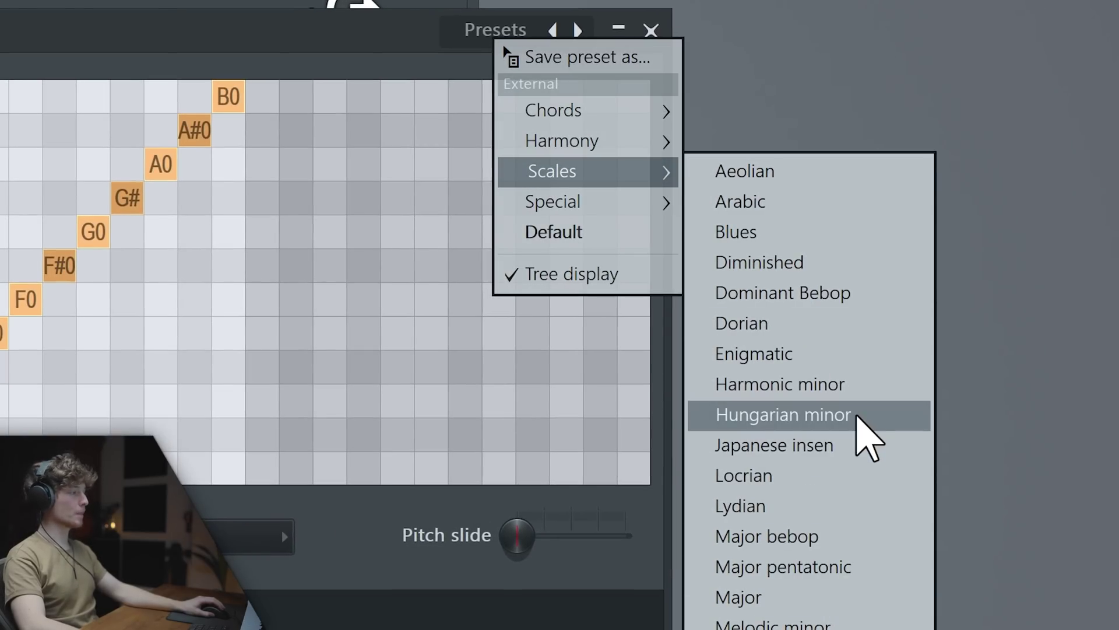
{"action": "left_click", "coordinate": [865, 449]}
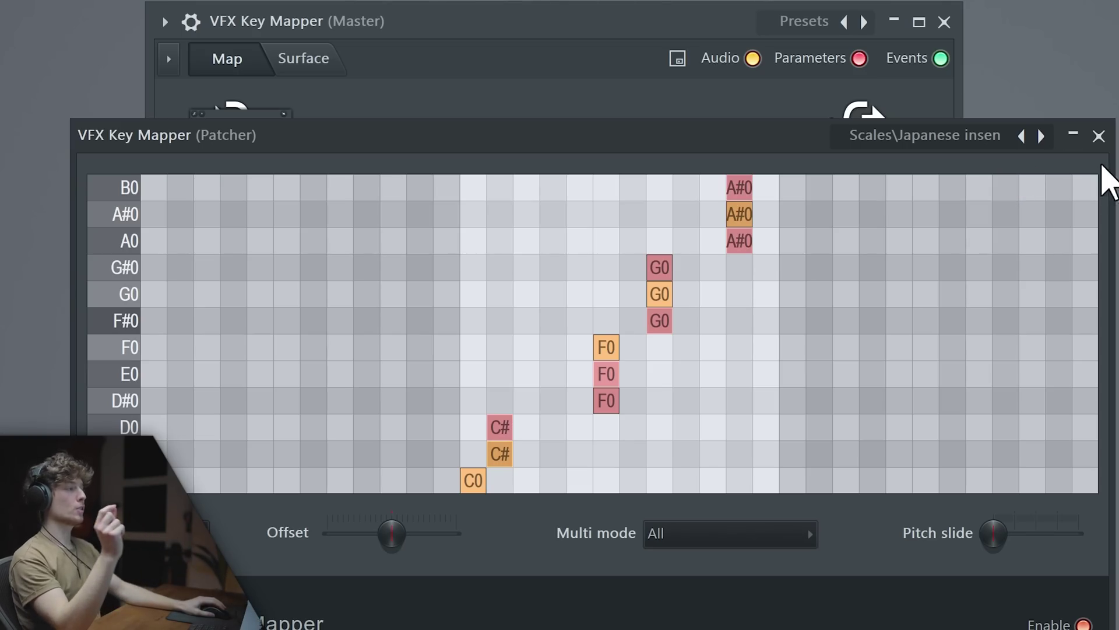
Set the Patcher channel's cut group By value to 1
{"action": "left_click", "coordinate": [1098, 136]}
{"action": "left_click", "coordinate": [191, 21]}
{"action": "left_click", "coordinate": [242, 69]}
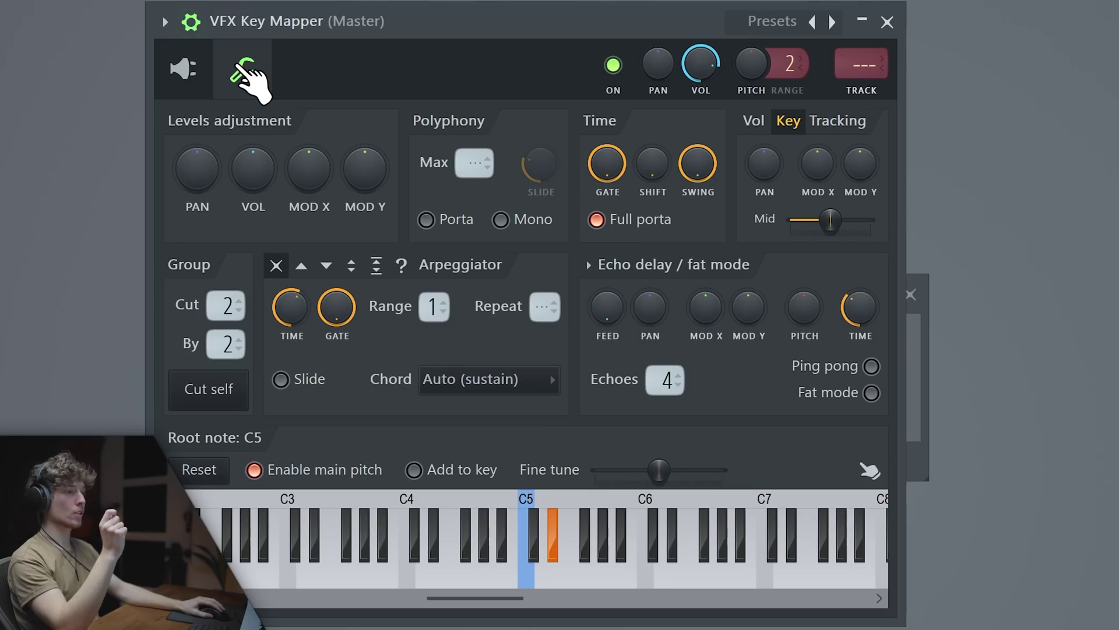
{"action": "left_click_drag", "start_coordinate": [226, 343], "coordinate": [226, 350]}
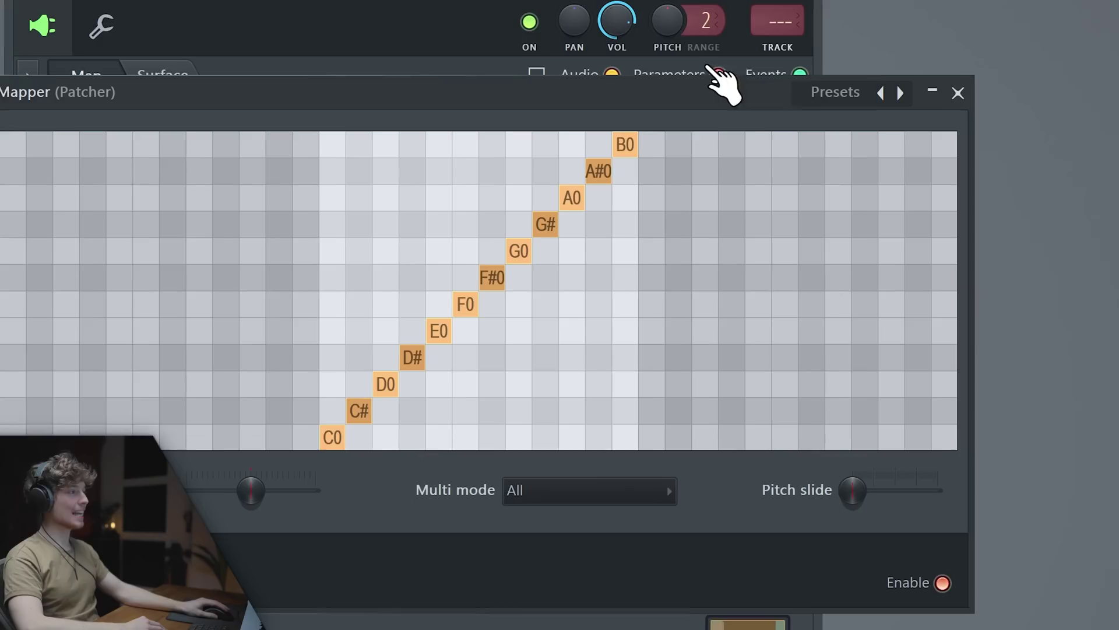
Apply the Harmony > Octave down preset to the Key Mapper
{"action": "left_click", "coordinate": [842, 94]}
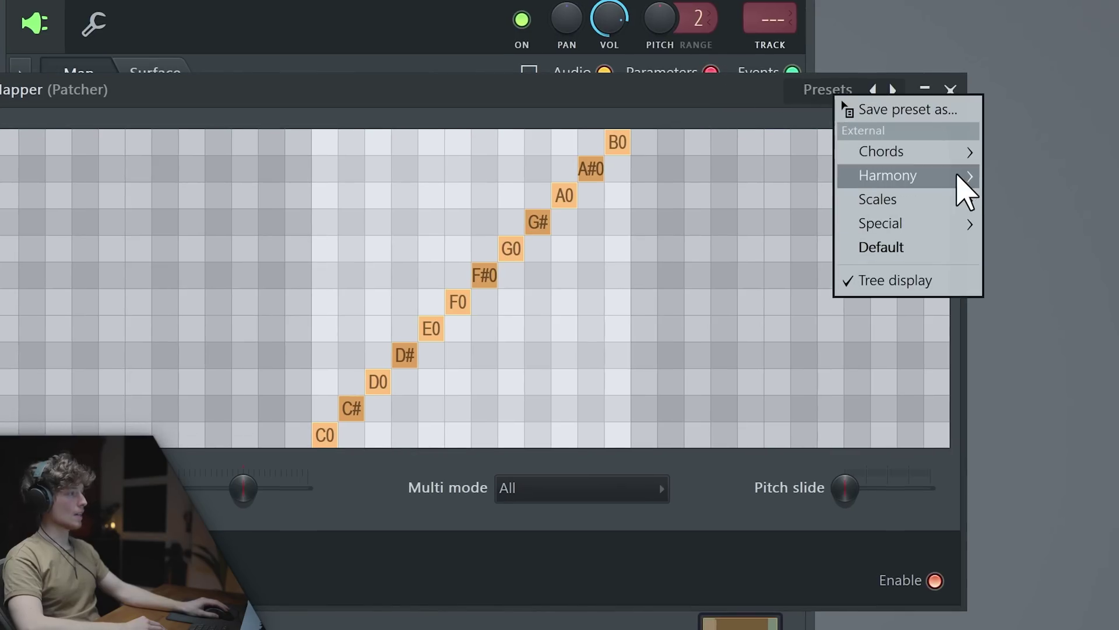
{"action": "mouse_move", "coordinate": [959, 185]}
{"action": "left_click", "coordinate": [1051, 224]}
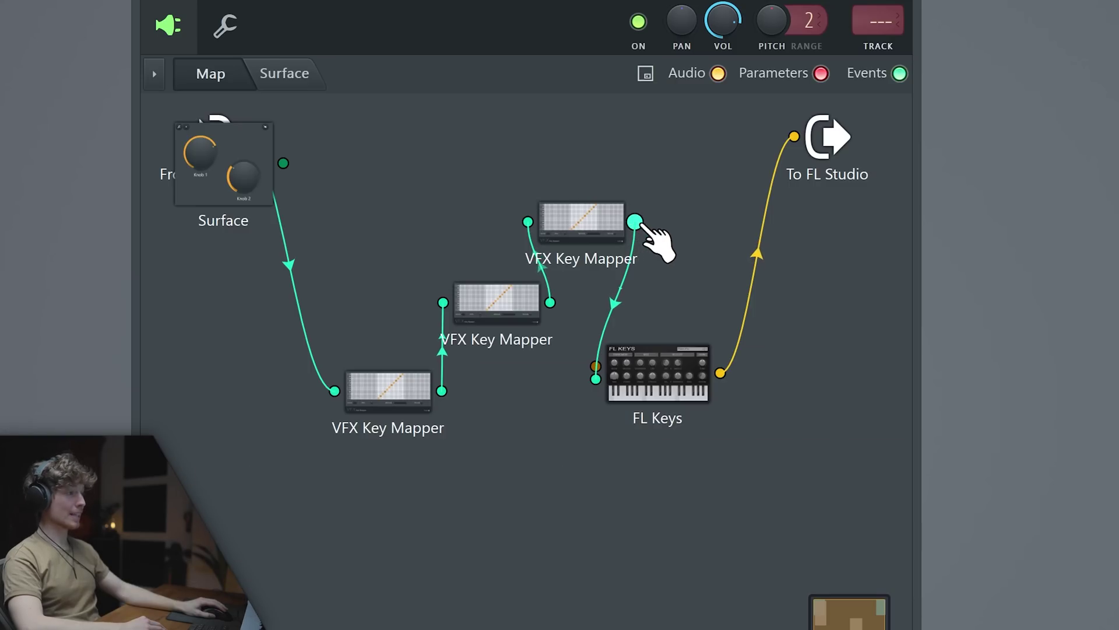
Insert a fourth VFX Key Mapper after the top one and set it to Octave up
{"action": "right_click", "coordinate": [636, 222]}
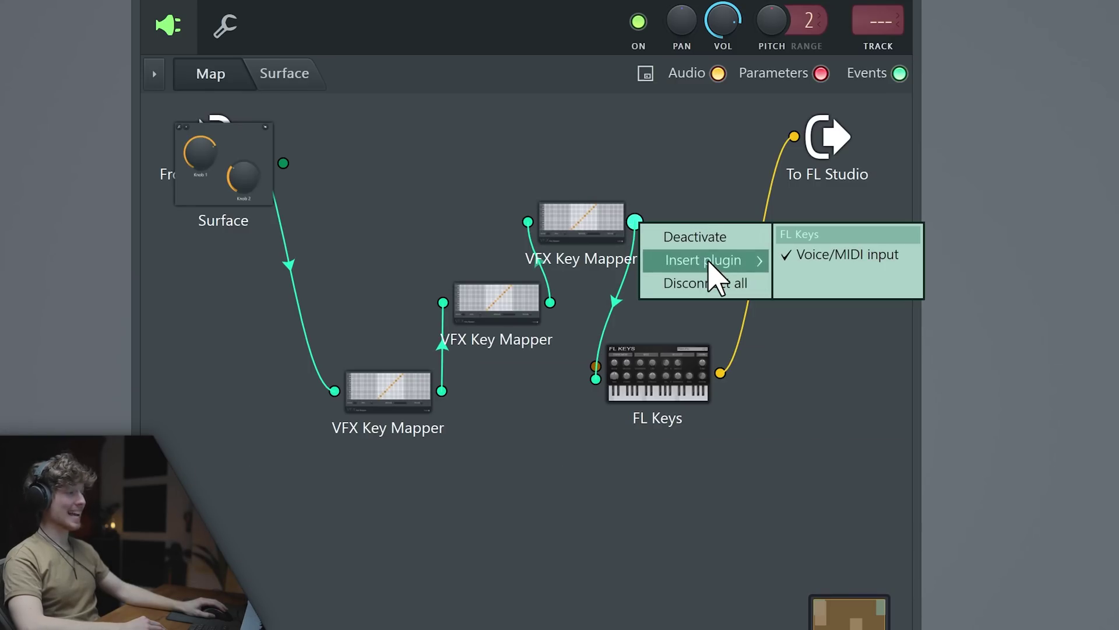
{"action": "left_click", "coordinate": [706, 260]}
{"action": "left_click", "coordinate": [929, 177]}
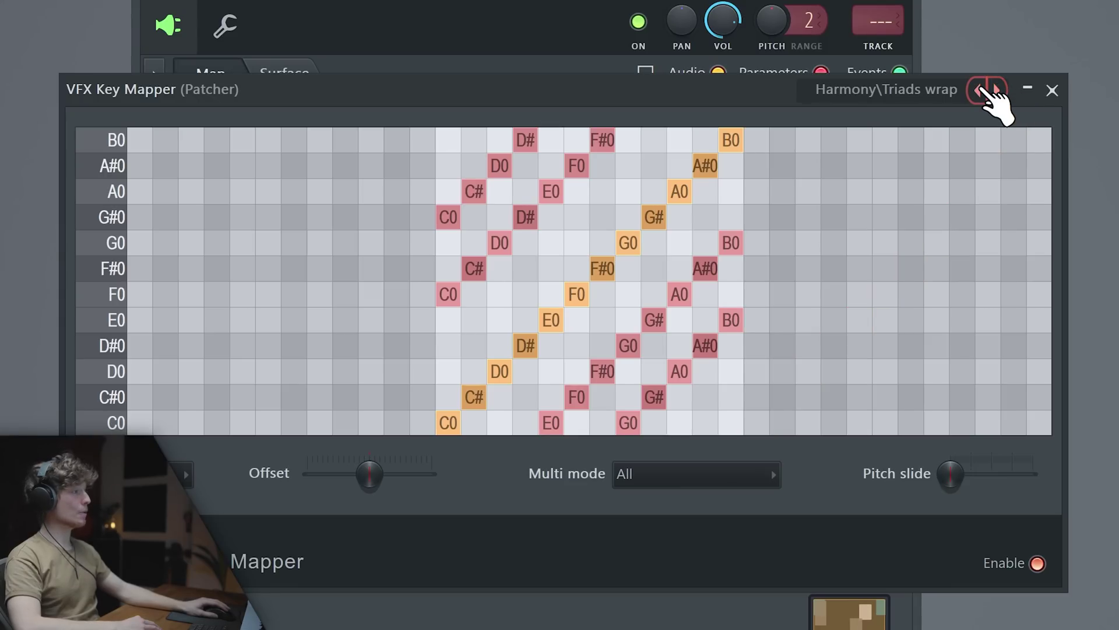
{"action": "left_click", "coordinate": [996, 89]}
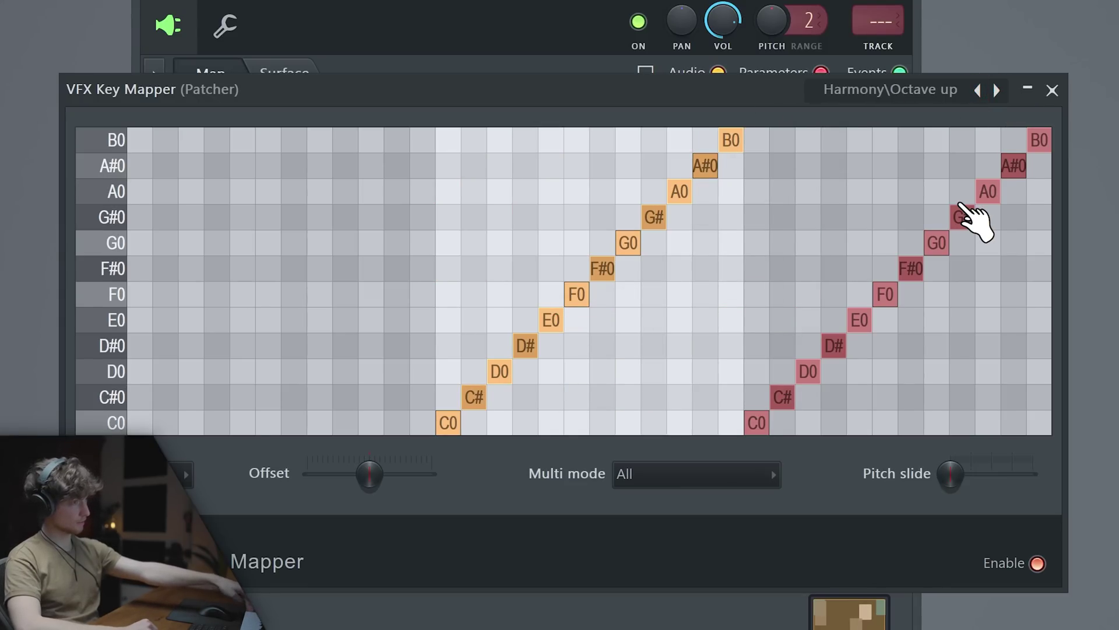
{"action": "key", "text": "Escape"}
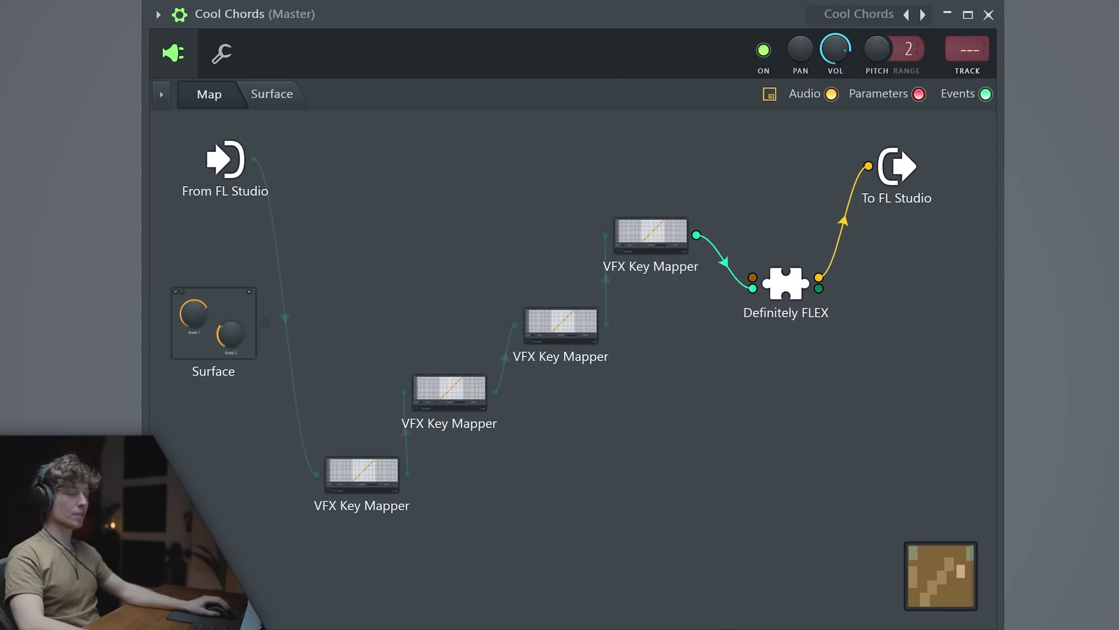
Save the chord patch as a preset and add Fruity Reeverb 2 to the patcher map
{"action": "right_click", "coordinate": [786, 284]}
{"action": "left_click_drag", "start_coordinate": [845, 330], "coordinate": [737, 458]}
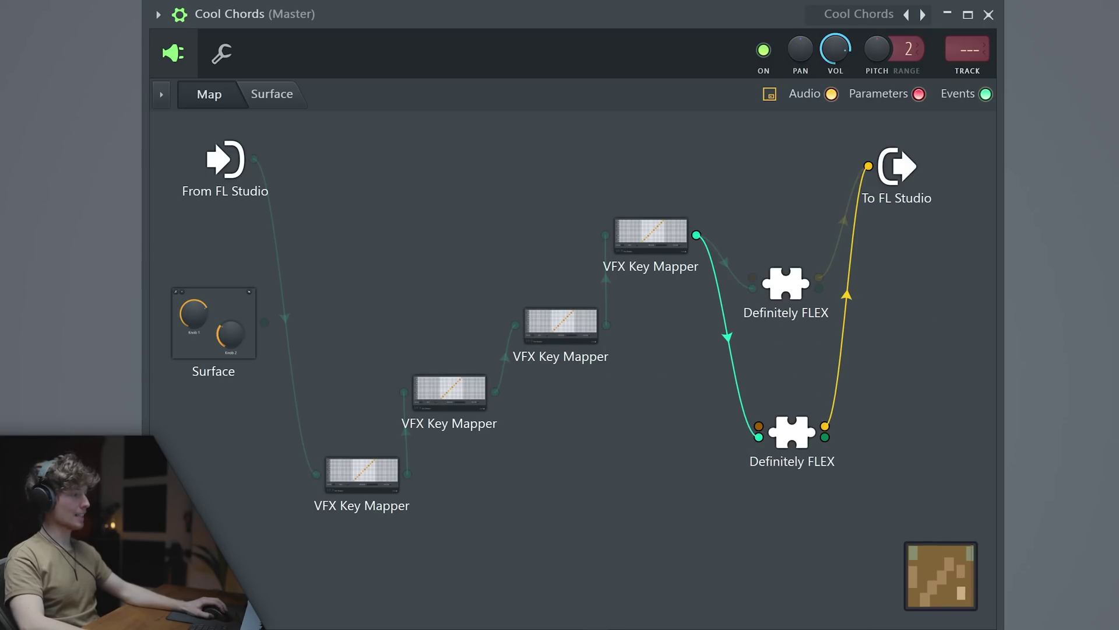
{"action": "right_click", "coordinate": [923, 354]}
{"action": "mouse_move", "coordinate": [971, 386]}
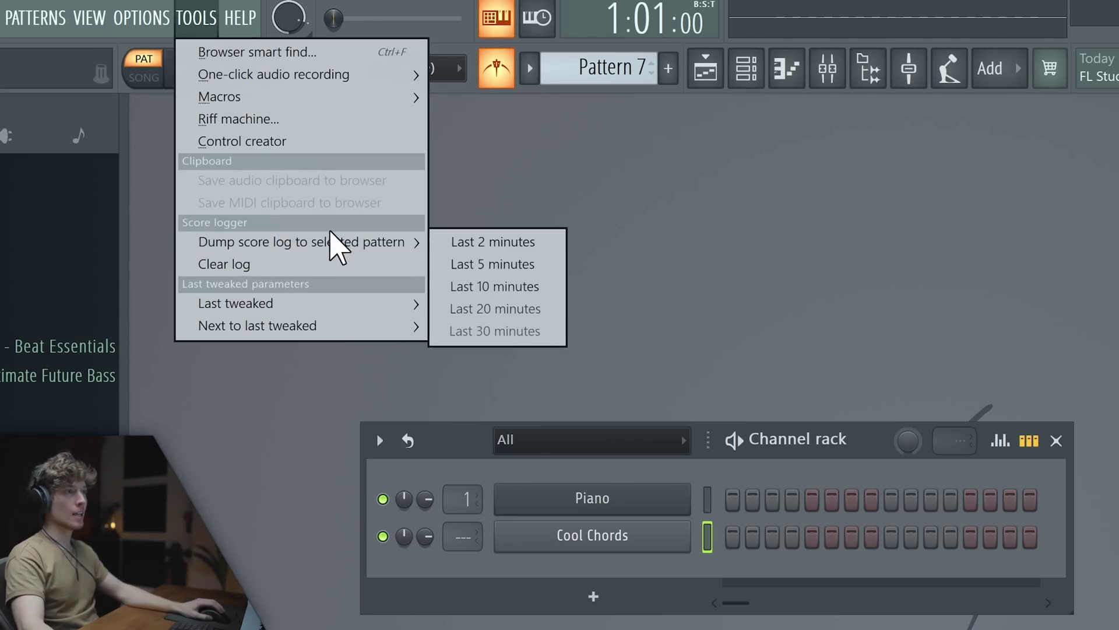
Dump the last 2 minutes of notes into Cool Chords, delete the older take, and play it
{"action": "left_click", "coordinate": [487, 242]}
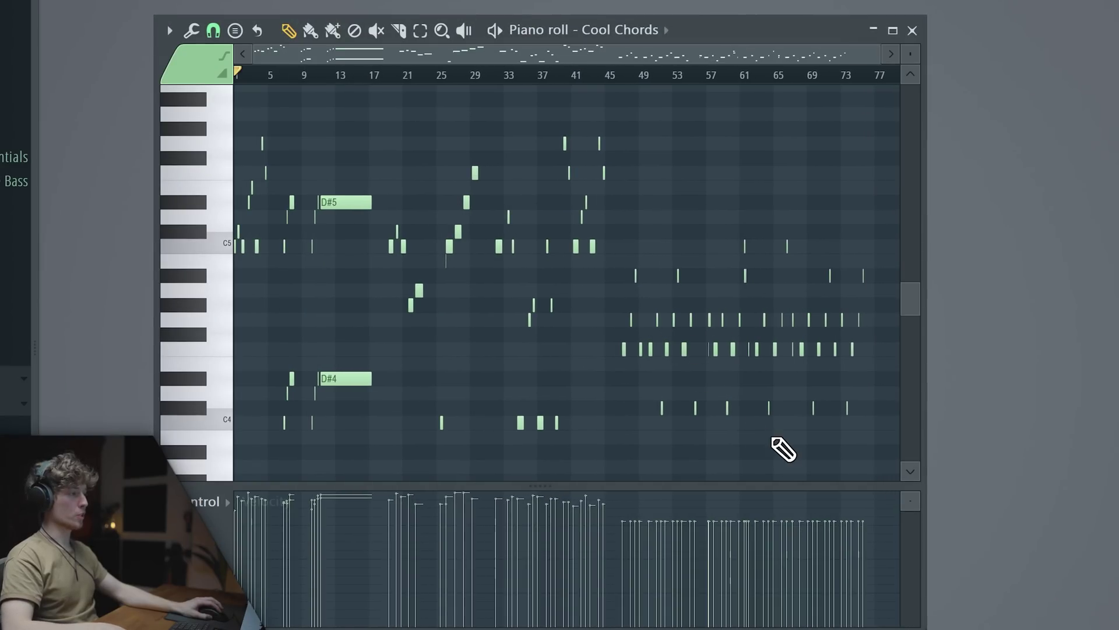
{"action": "left_click_drag", "start_coordinate": [771, 461], "coordinate": [239, 81]}
{"action": "key", "text": "Delete"}
{"action": "key", "text": "ctrl+a"}
{"action": "scroll", "coordinate": [342, 147], "scroll_direction": "up", "scroll_amount": 6}
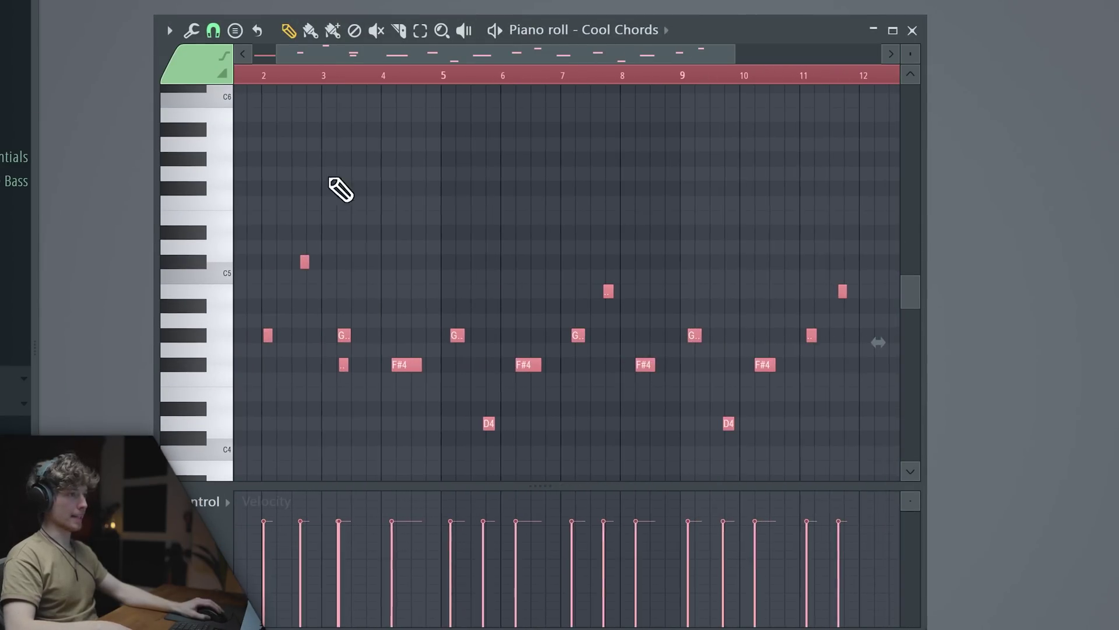
{"action": "key", "text": "ctrl+d"}
{"action": "key", "text": "ctrl+a"}
{"action": "key", "text": "space"}
{"action": "scroll", "coordinate": [598, 278], "scroll_direction": "down", "scroll_amount": 1}
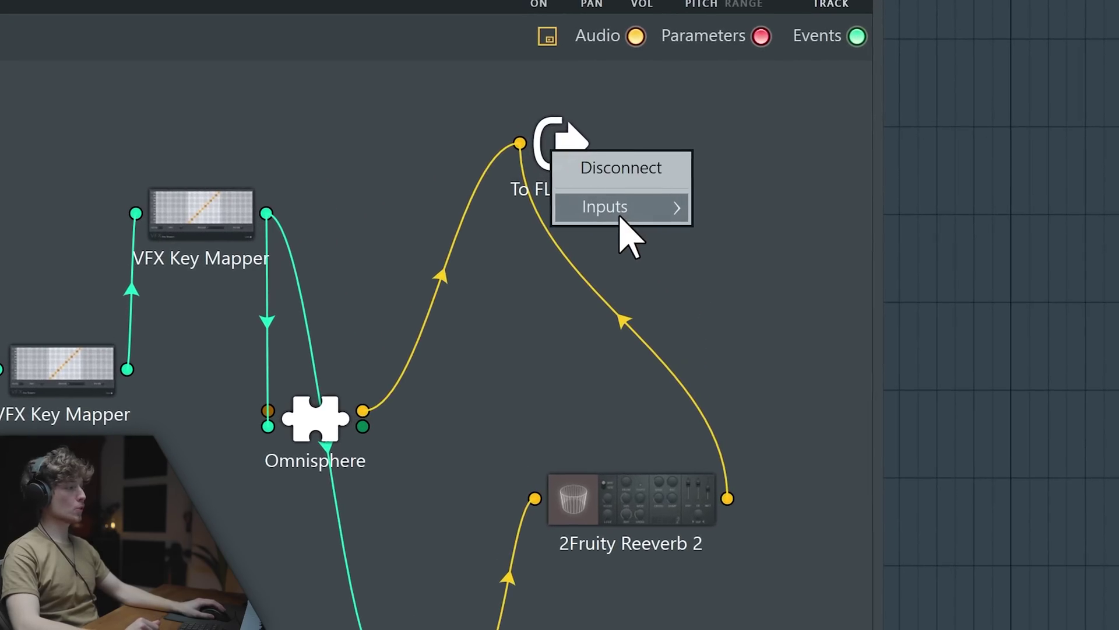
Give To FL Studio a MIDI event input and wire the top VFX Key Mapper into it
{"action": "mouse_move", "coordinate": [817, 204]}
{"action": "mouse_move", "coordinate": [713, 235]}
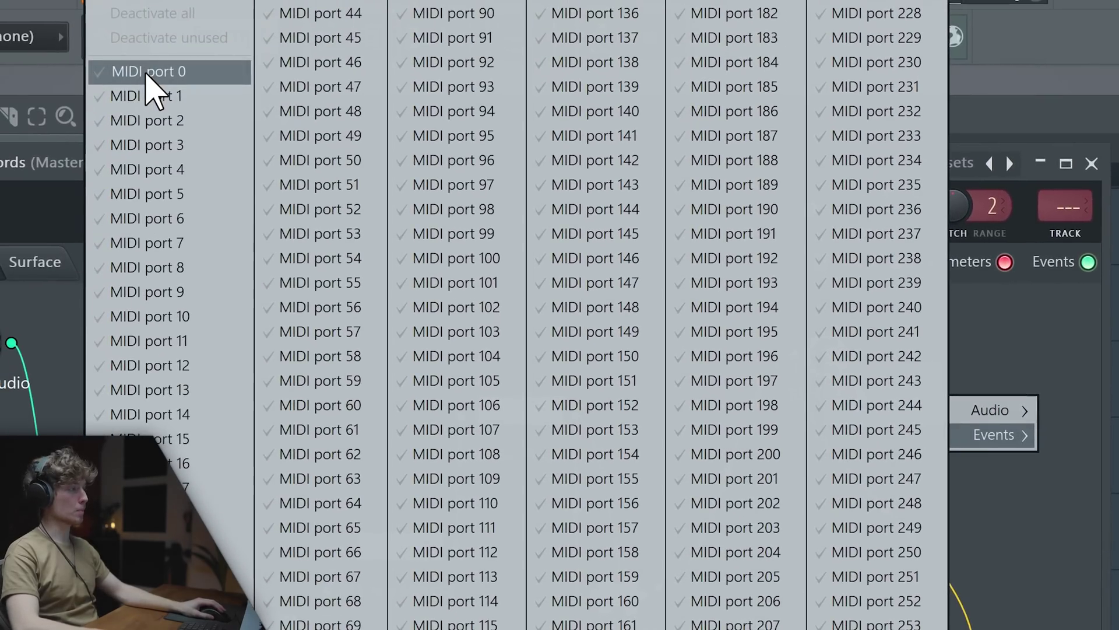
{"action": "left_click", "coordinate": [140, 59]}
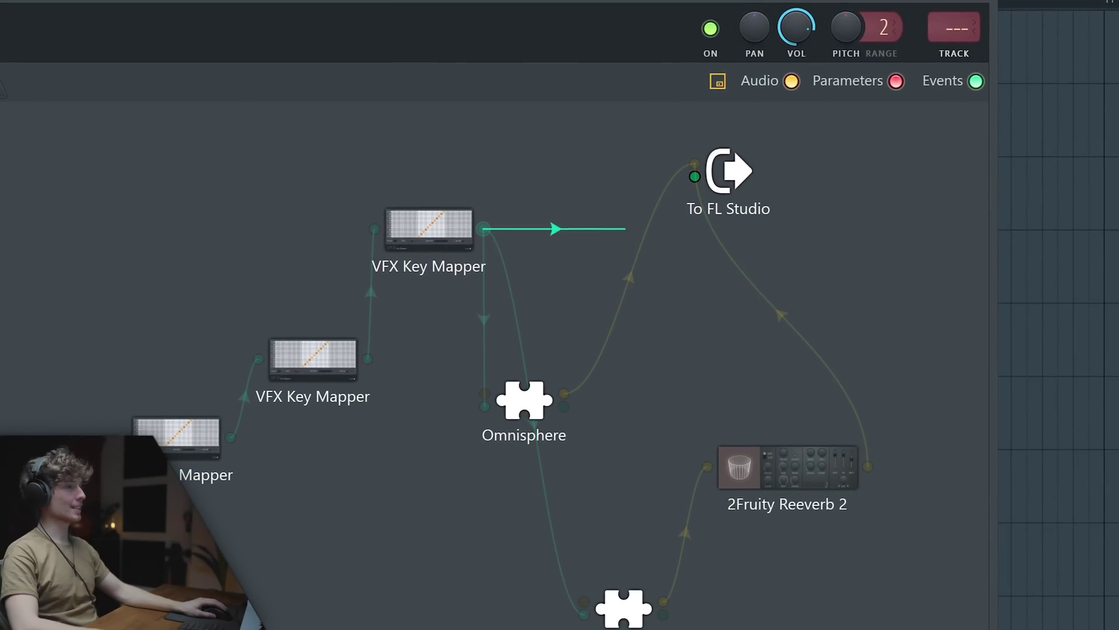
{"action": "left_click_drag", "start_coordinate": [634, 227], "coordinate": [694, 176]}
Export the project as a MIDI file and import it onto the Piano channel
{"action": "left_click", "coordinate": [121, 27]}
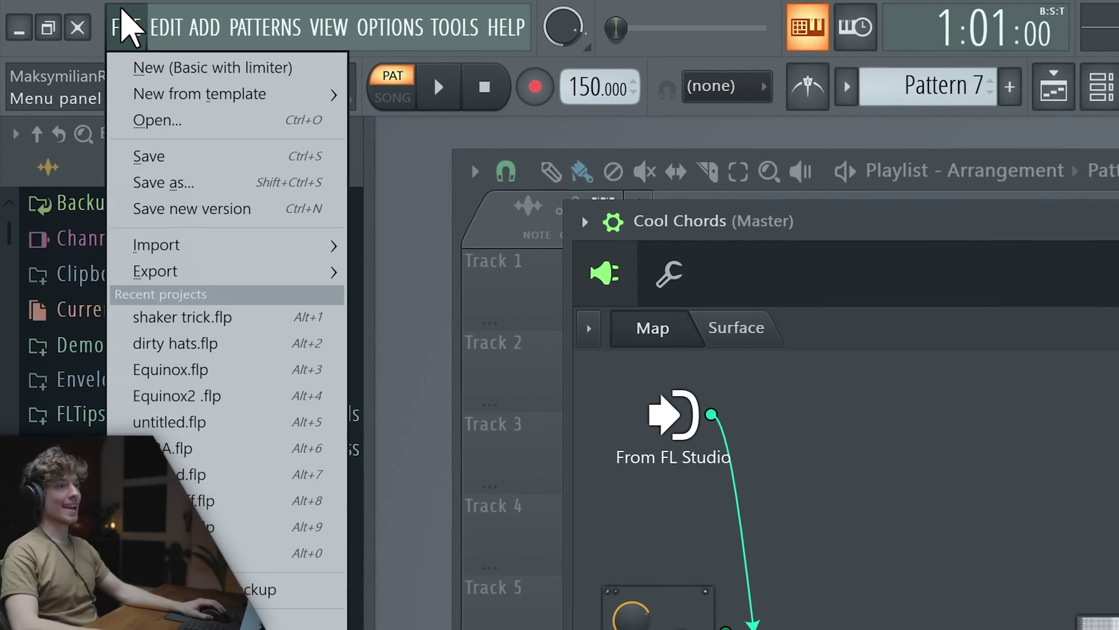
{"action": "mouse_move", "coordinate": [315, 273]}
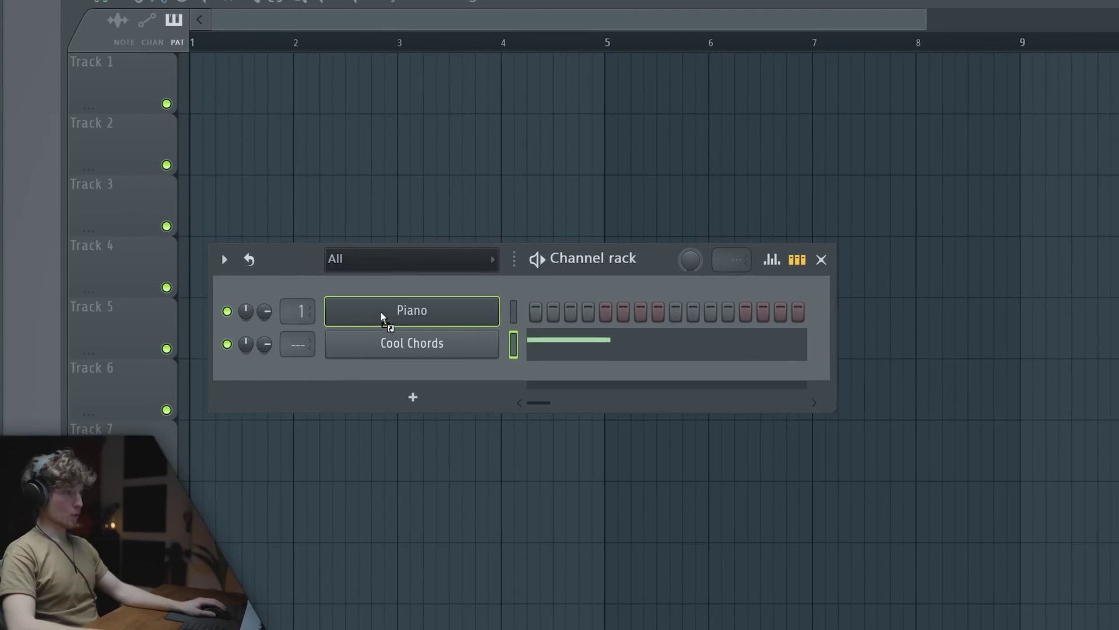
{"action": "left_click_drag", "start_coordinate": [383, 317], "coordinate": [384, 319]}
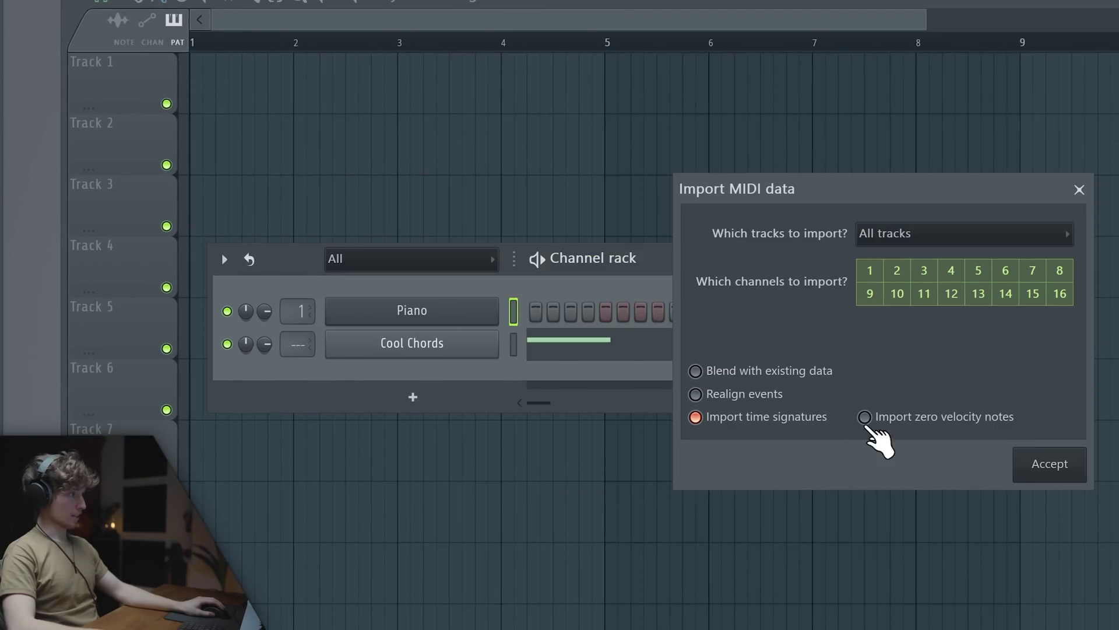
{"action": "left_click", "coordinate": [1052, 470]}
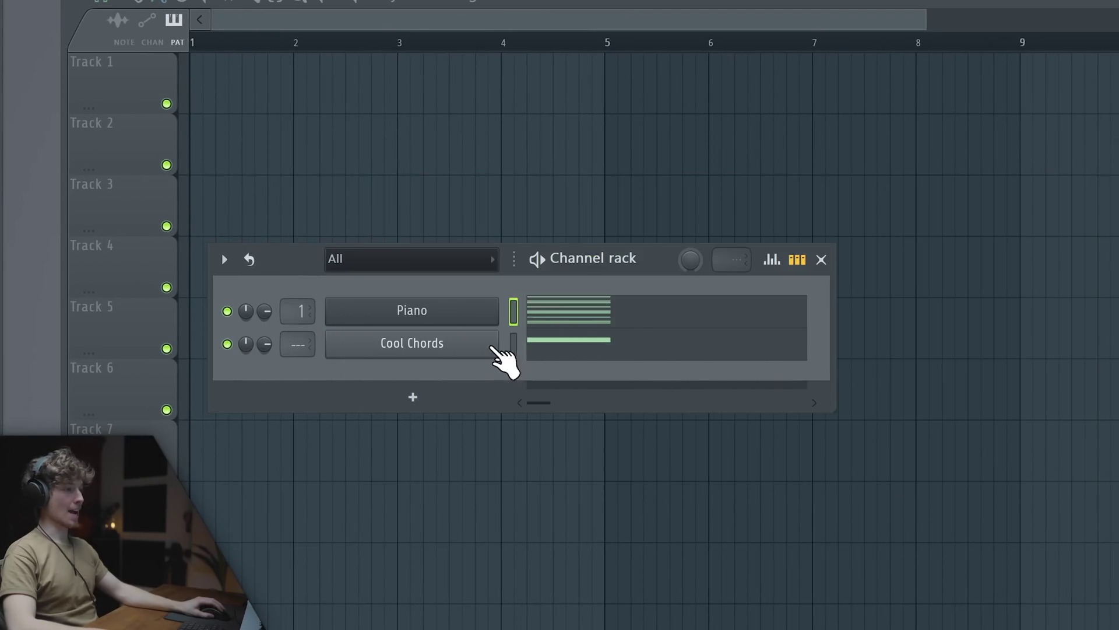
Open the Piano channel's piano roll, play the imported chords, zoom in, and select all notes
{"action": "key", "text": "F7"}
{"action": "key", "text": "space"}
{"action": "left_click_drag", "start_coordinate": [470, 64], "coordinate": [451, 66]}
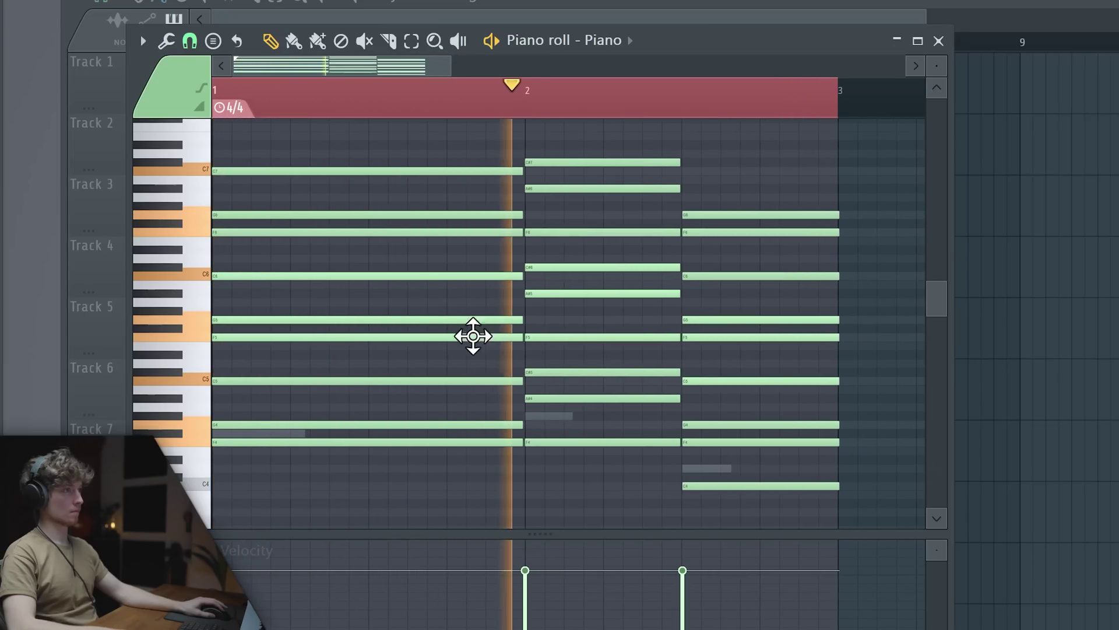
{"action": "key", "text": "ctrl+a"}
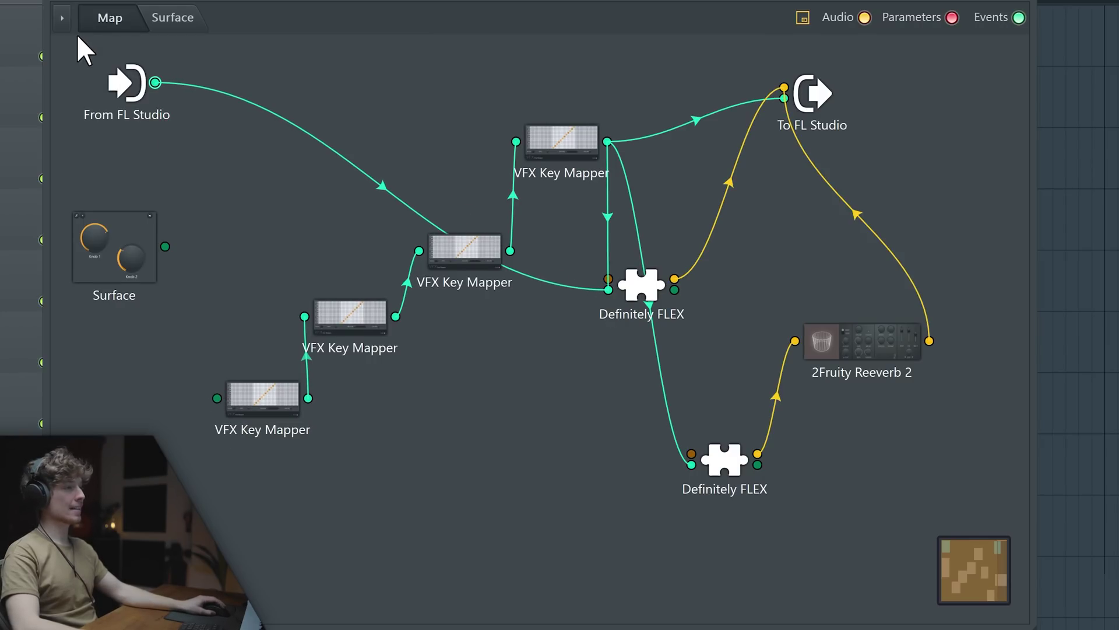
Wire From FL Studio into Definitely FLEX, strum the chords, and play them back
{"action": "left_click_drag", "start_coordinate": [674, 447], "coordinate": [690, 463]}
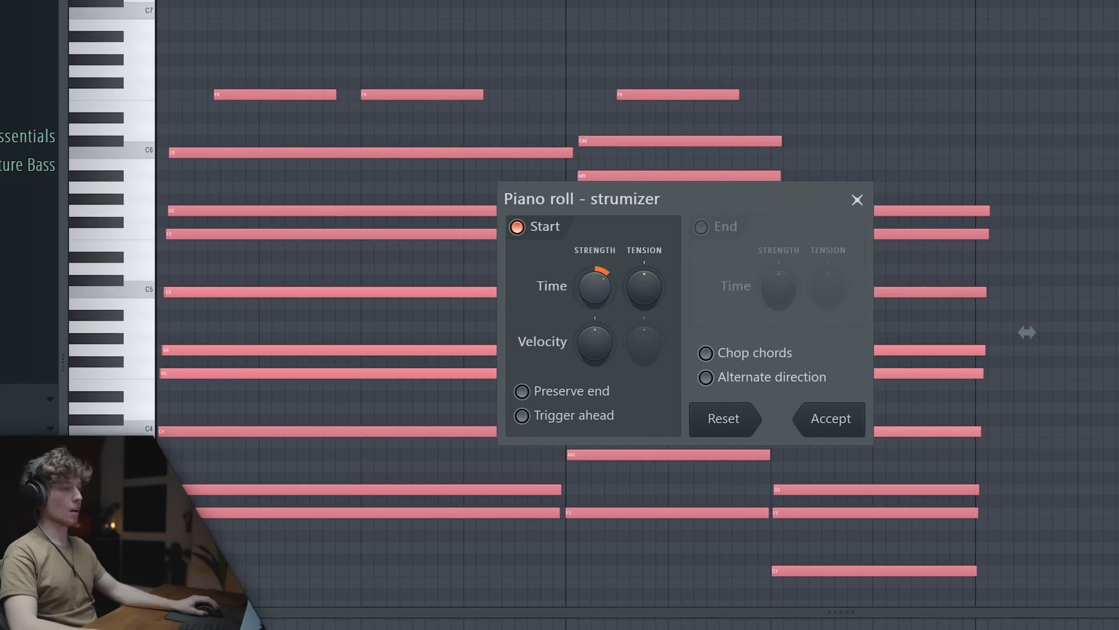
{"action": "left_click", "coordinate": [828, 427]}
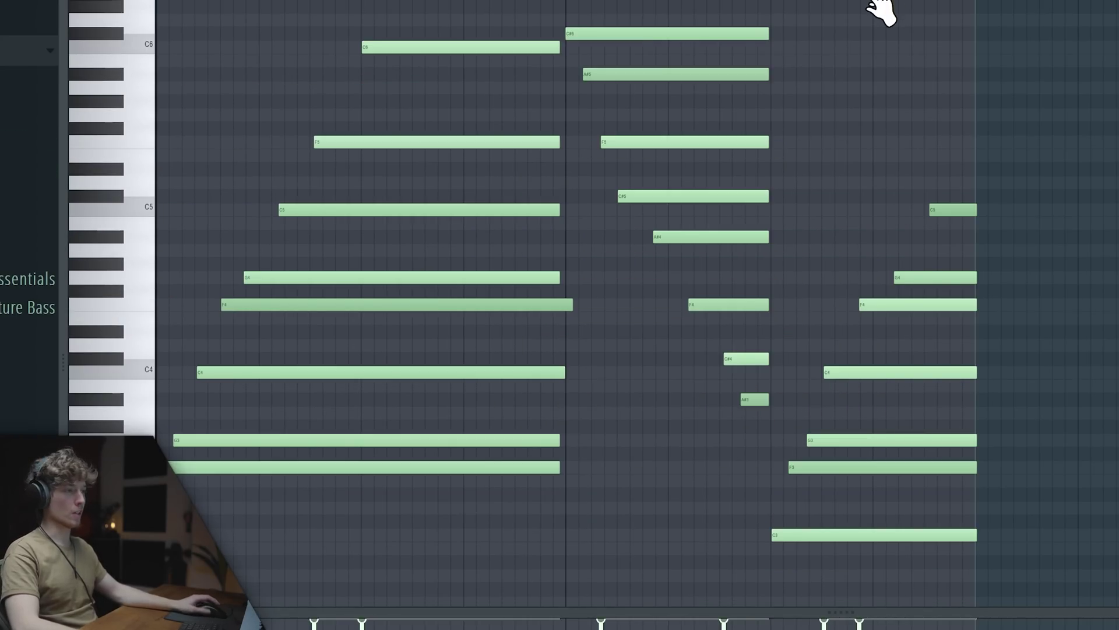
{"action": "key", "text": "space"}
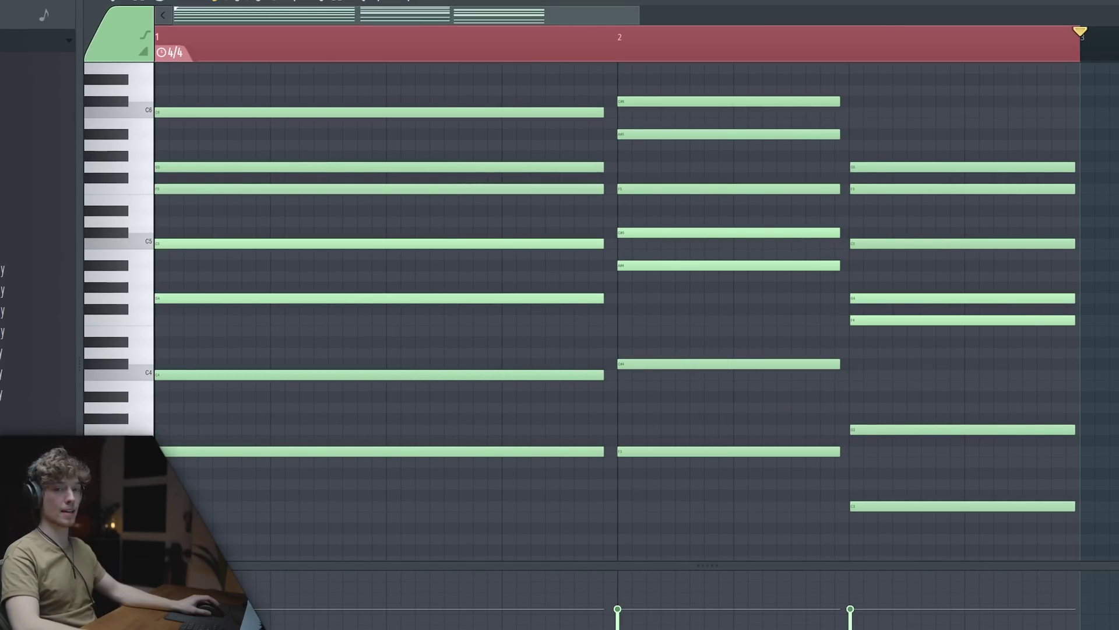
{"action": "key", "text": "space"}
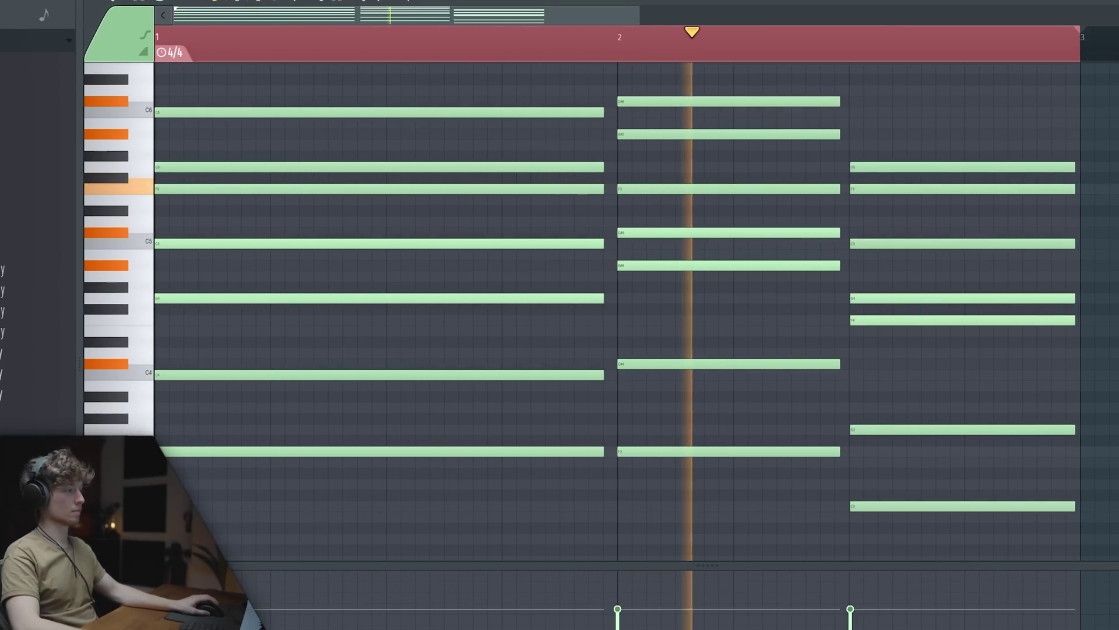
{"action": "scroll", "coordinate": [787, 51], "scroll_direction": "down", "scroll_amount": 2}
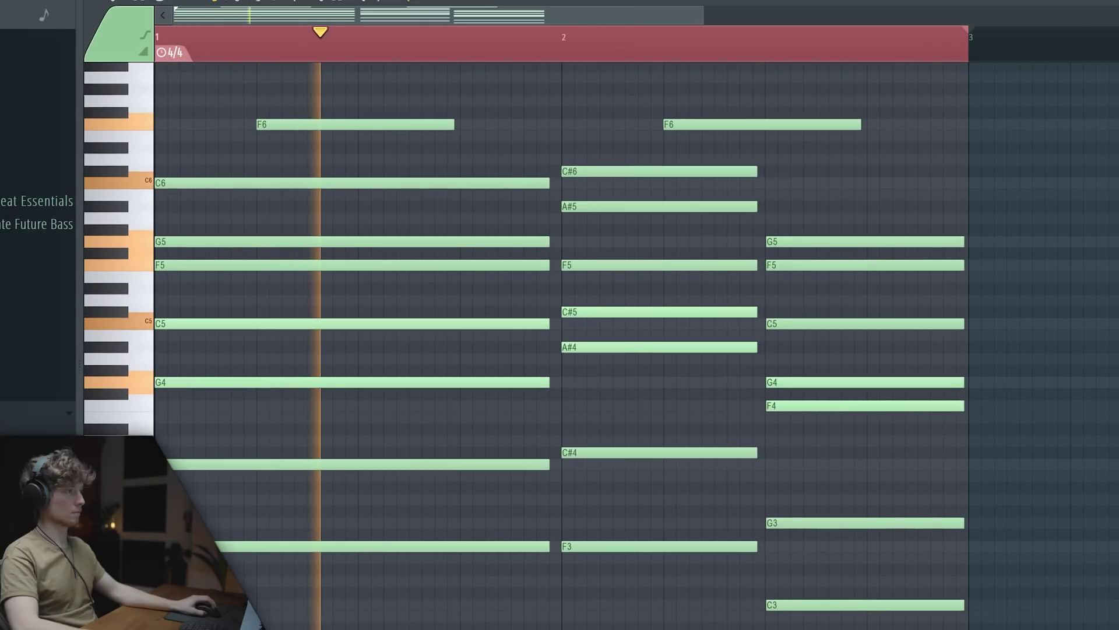